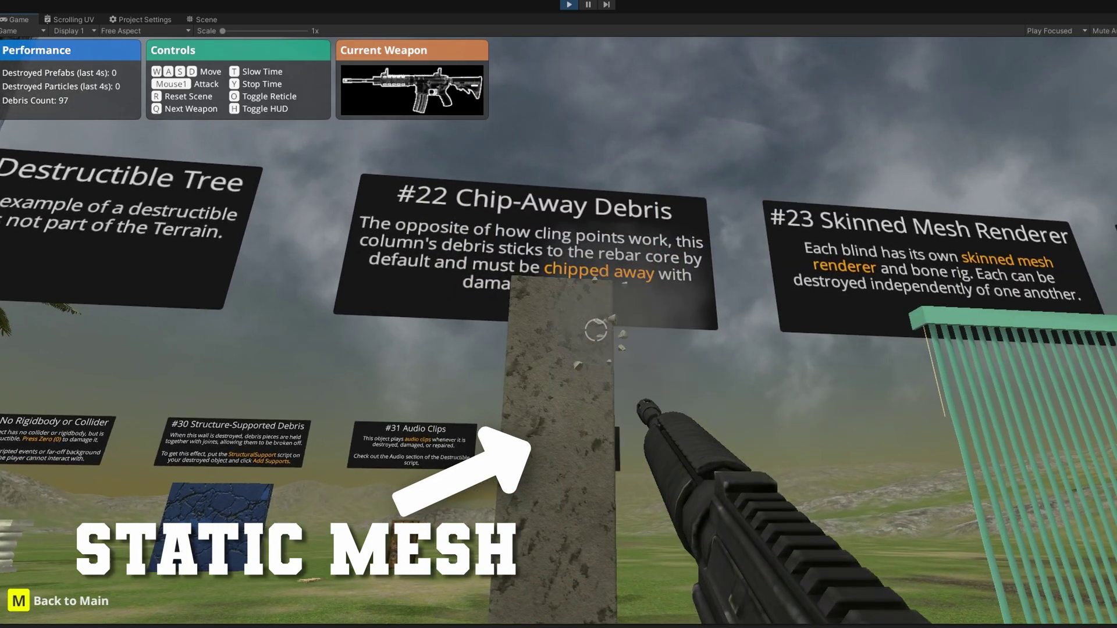
Shatter the #22 column with rifle fire and blast the wooden tower with cannonballs
click(559, 314)
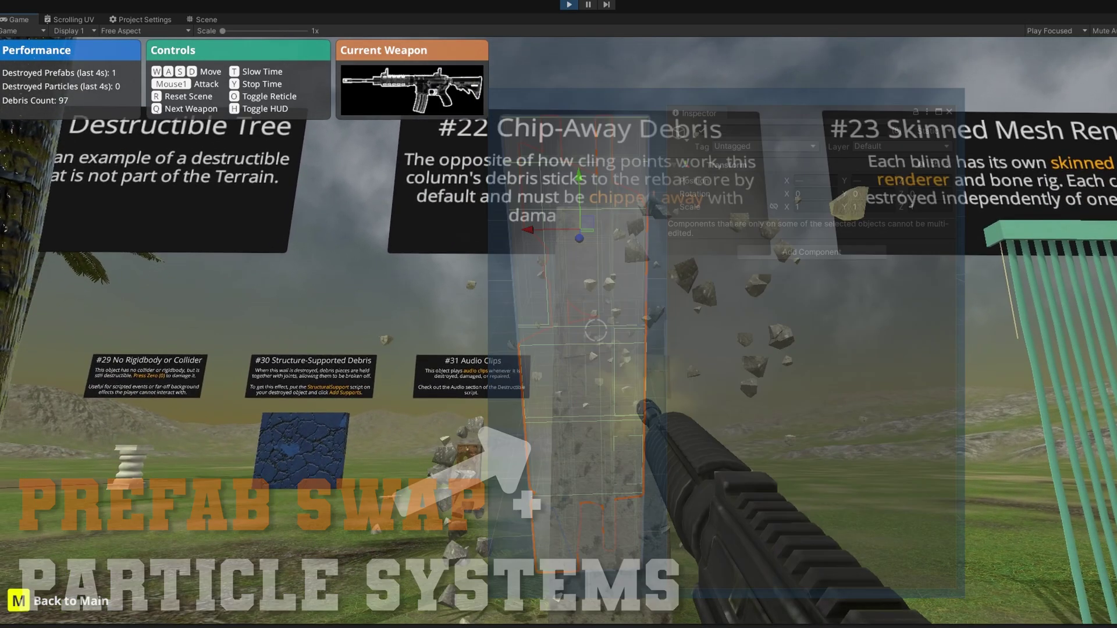
click(596, 330)
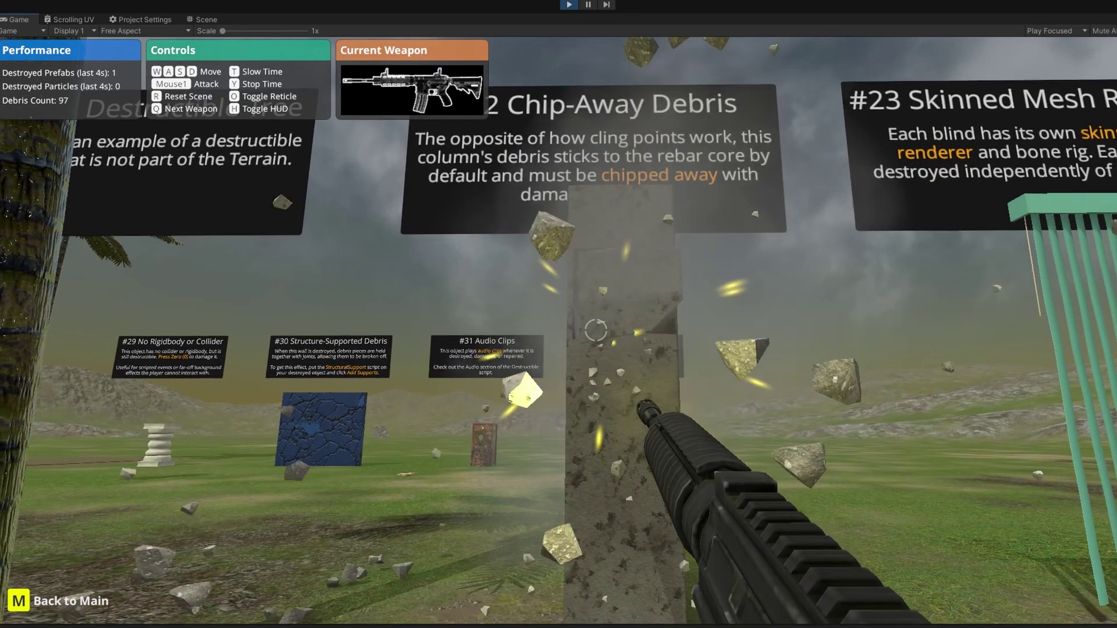
click(596, 330)
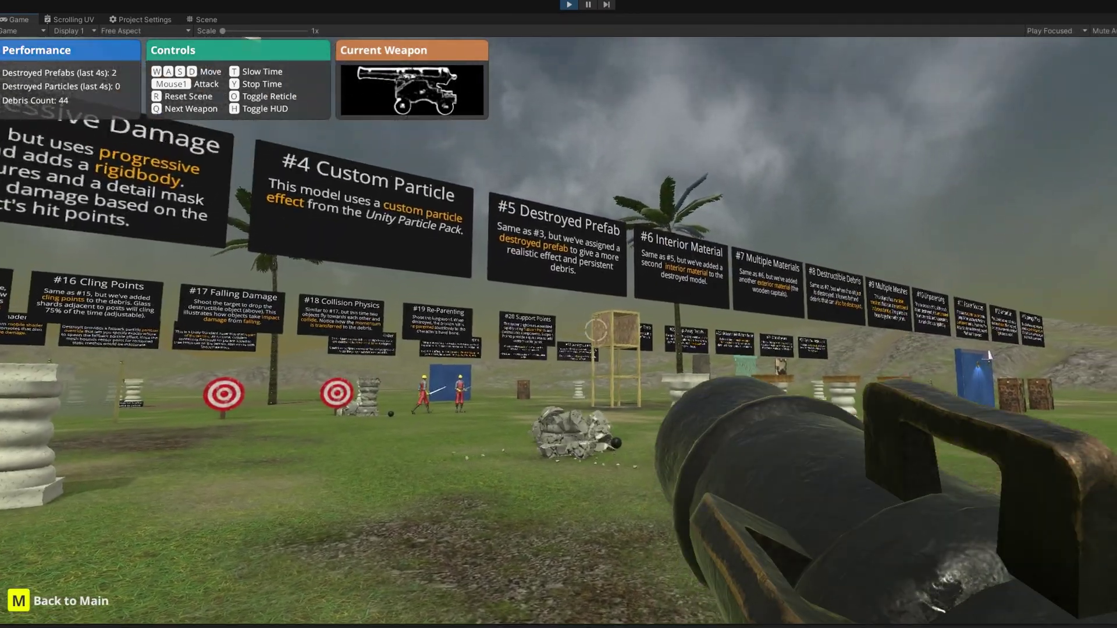
click(595, 330)
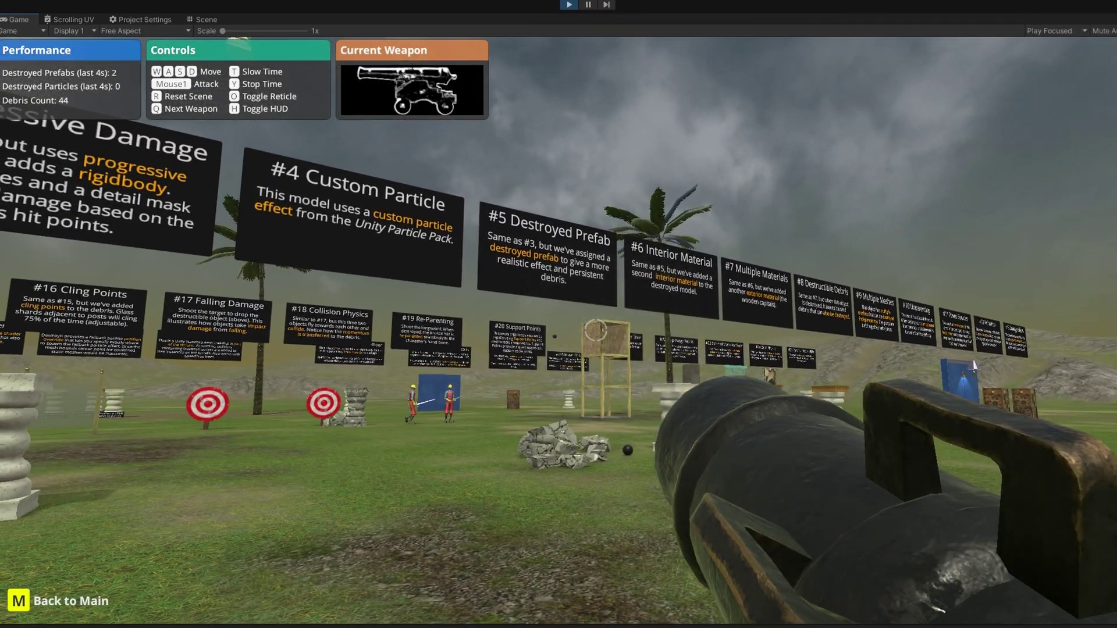
click(596, 330)
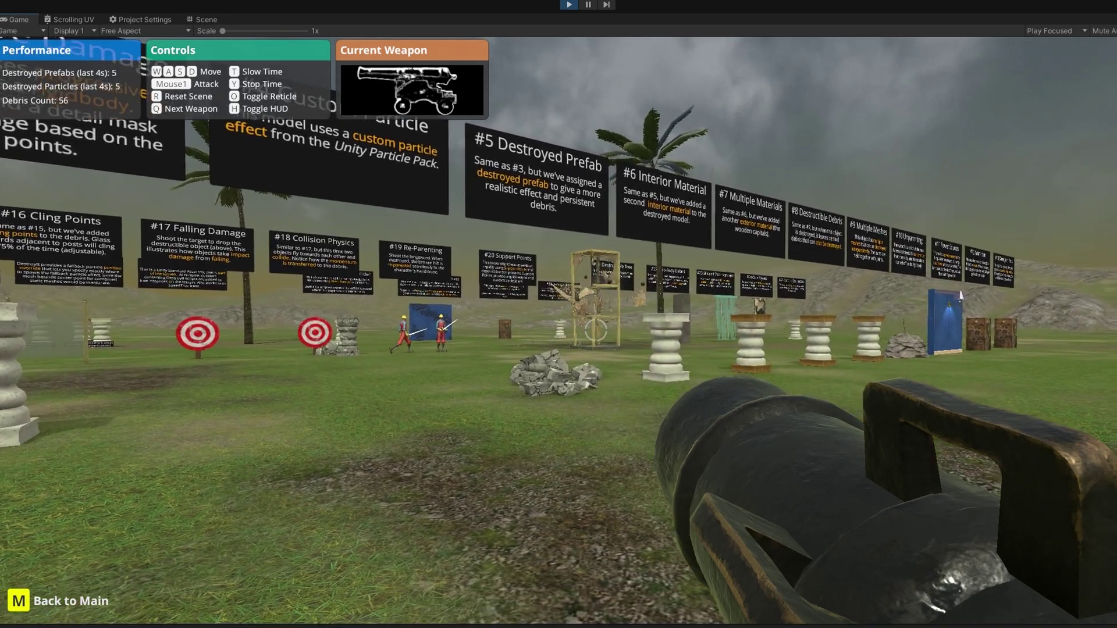
Fire cannon shots into the nearby pillars and the objects further left
click(595, 330)
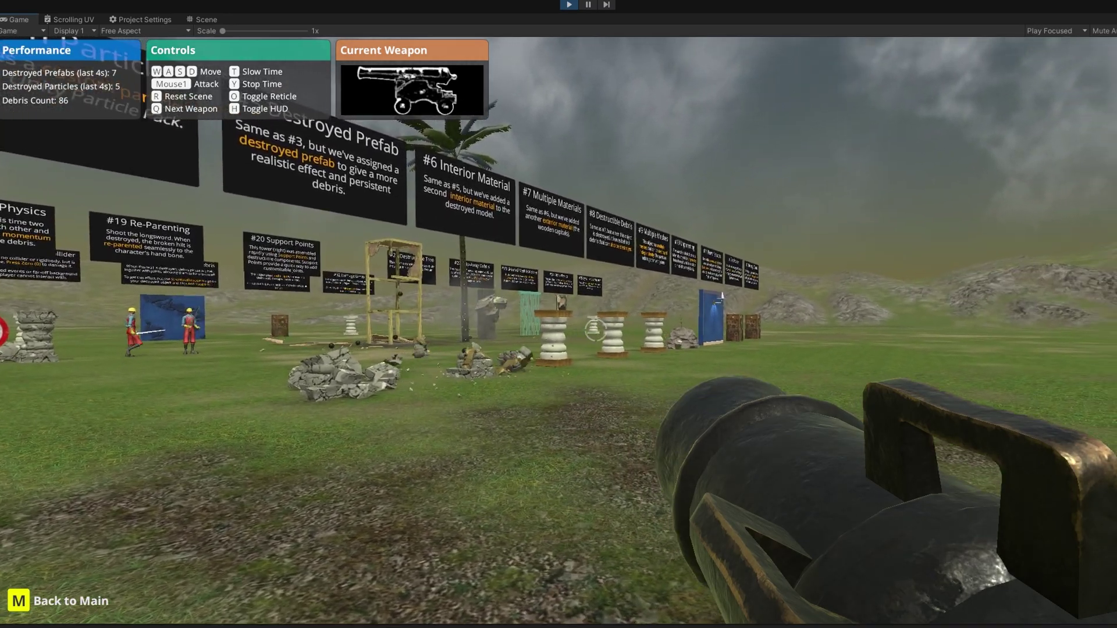
click(596, 330)
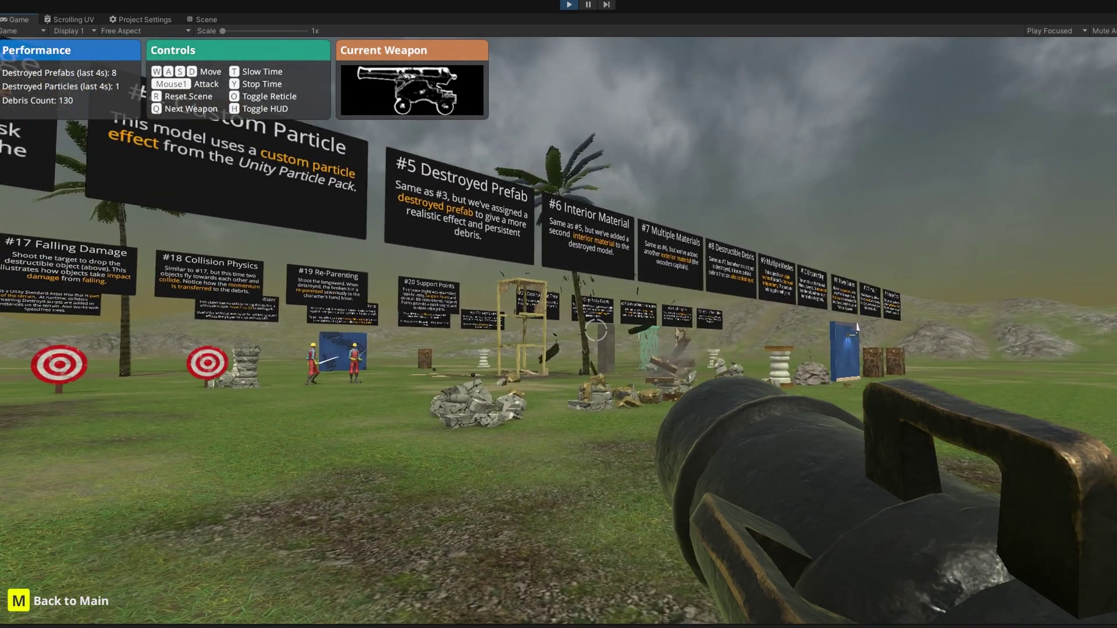
click(595, 330)
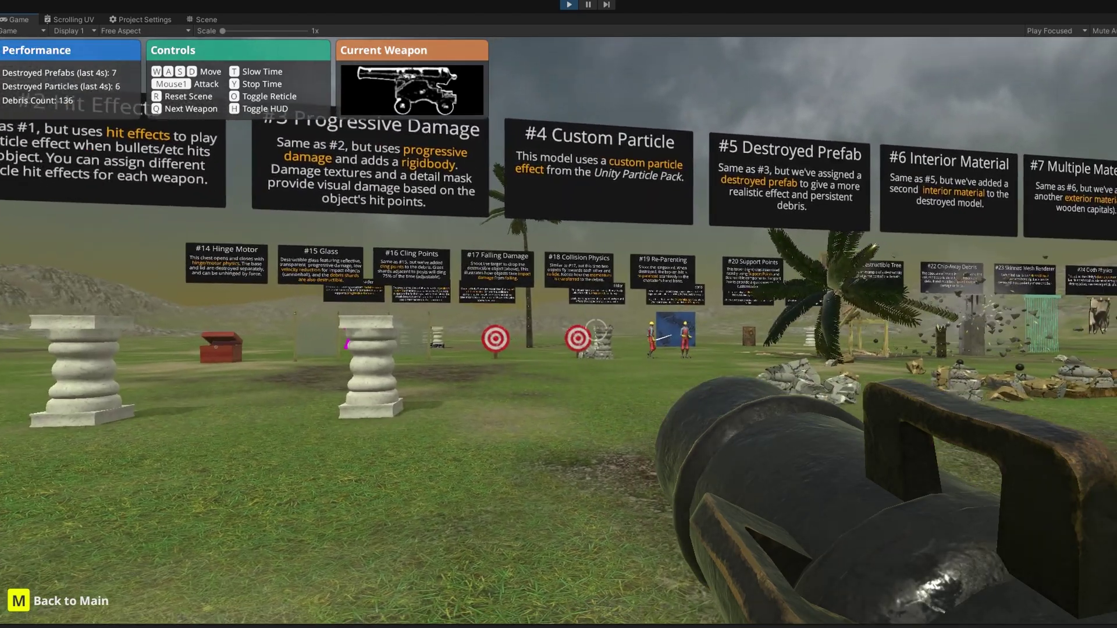
click(596, 330)
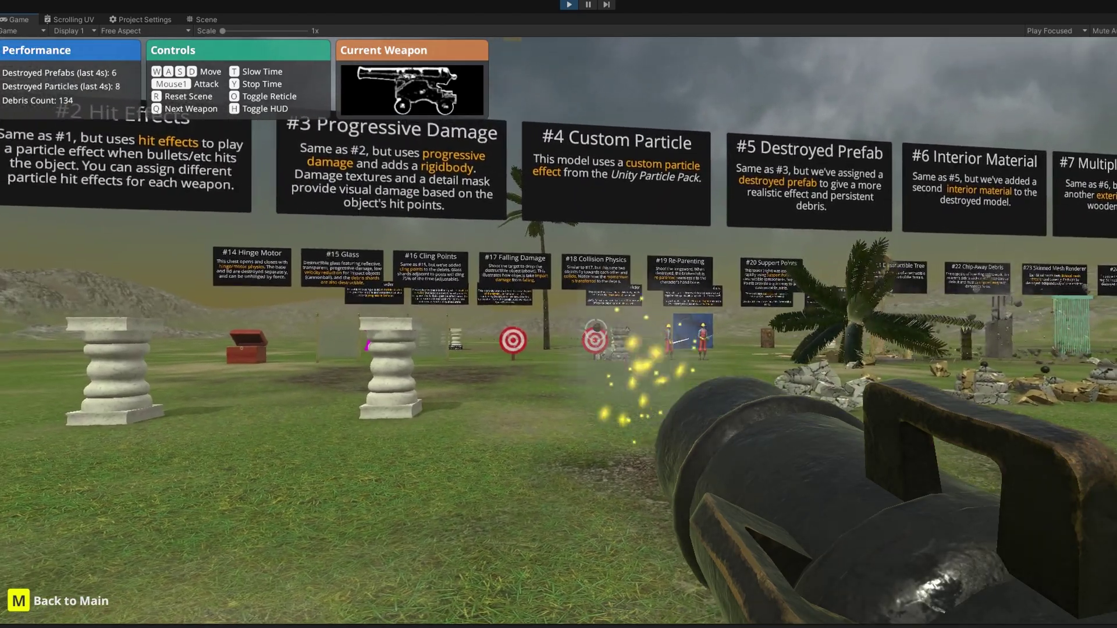
Switch to the rocket launcher, rocket the pillars and blue wall, and move toward it
key(q)
click(596, 330)
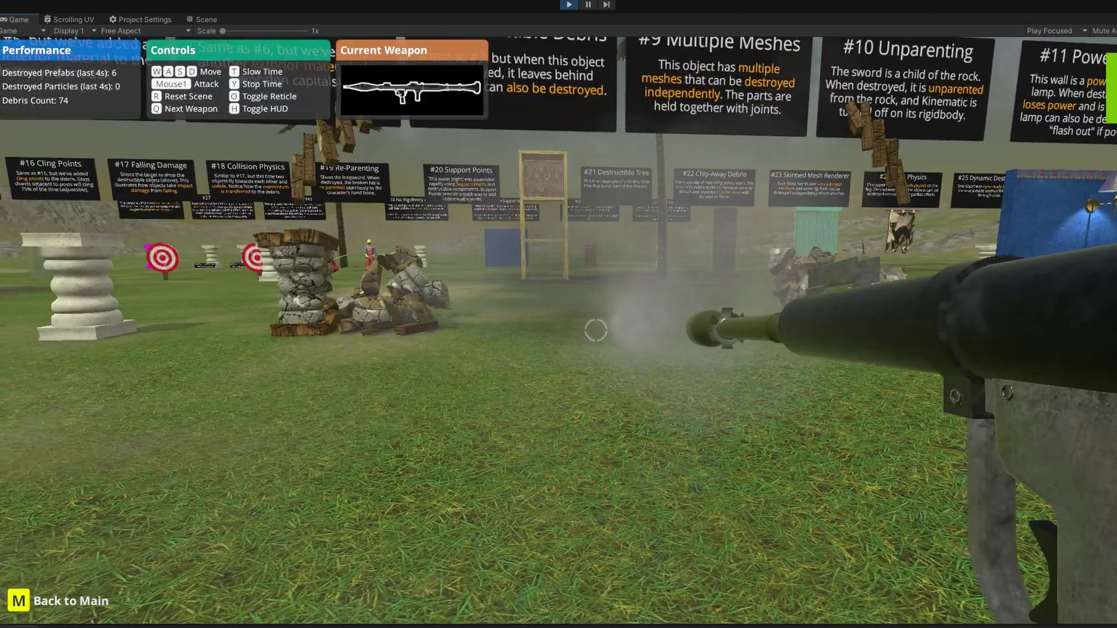
click(596, 330)
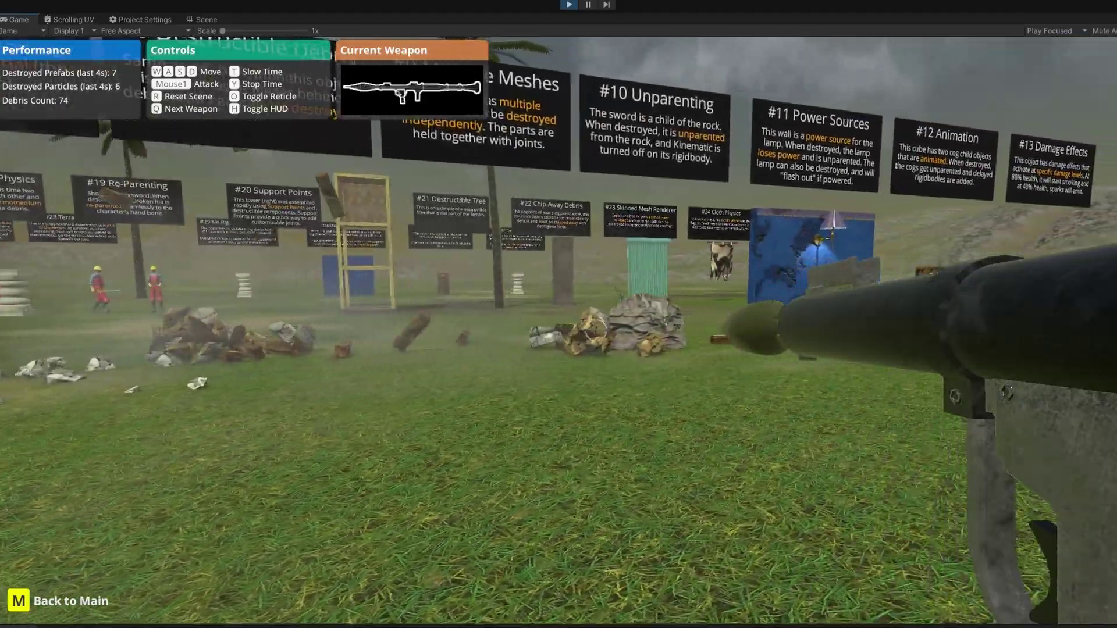
click(596, 329)
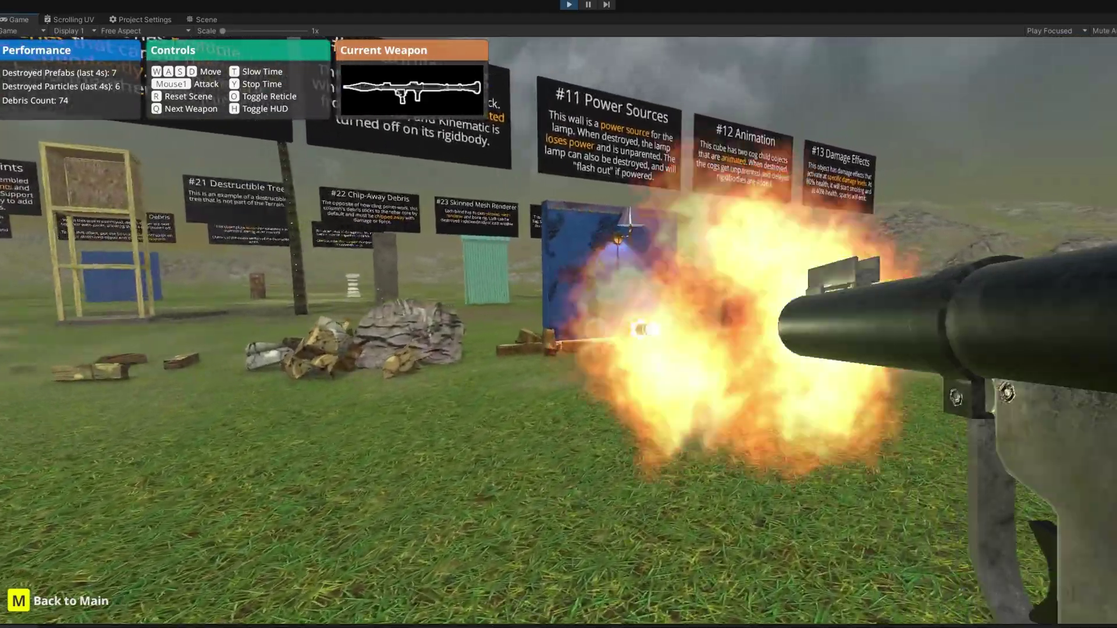
key(w)
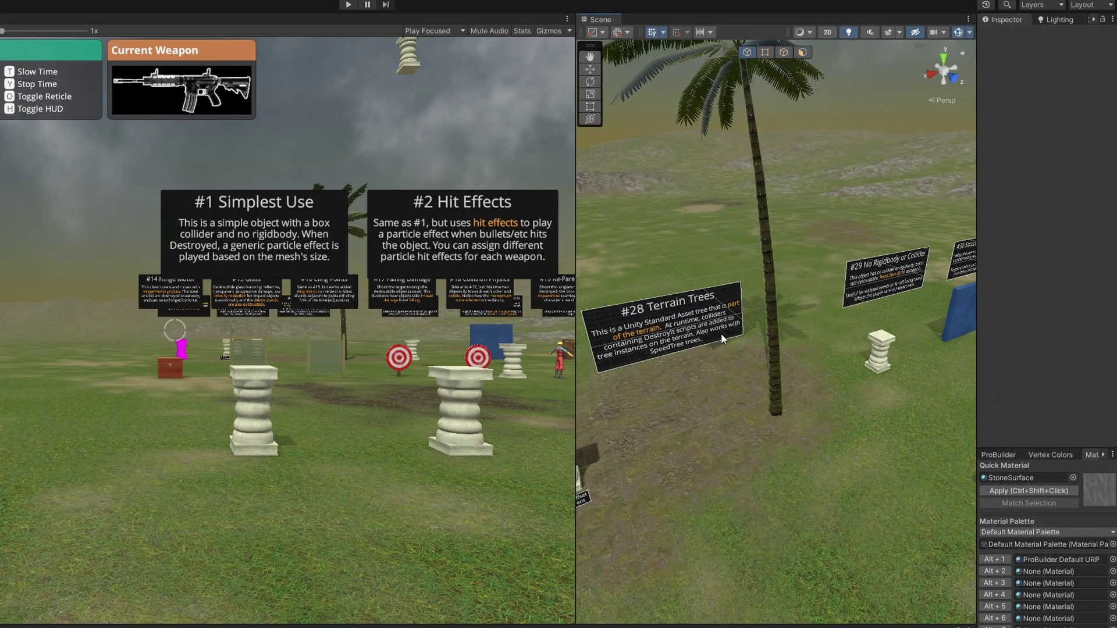
Erase and repaint the palm tree on the terrain using the palm tree prototype
click(779, 410)
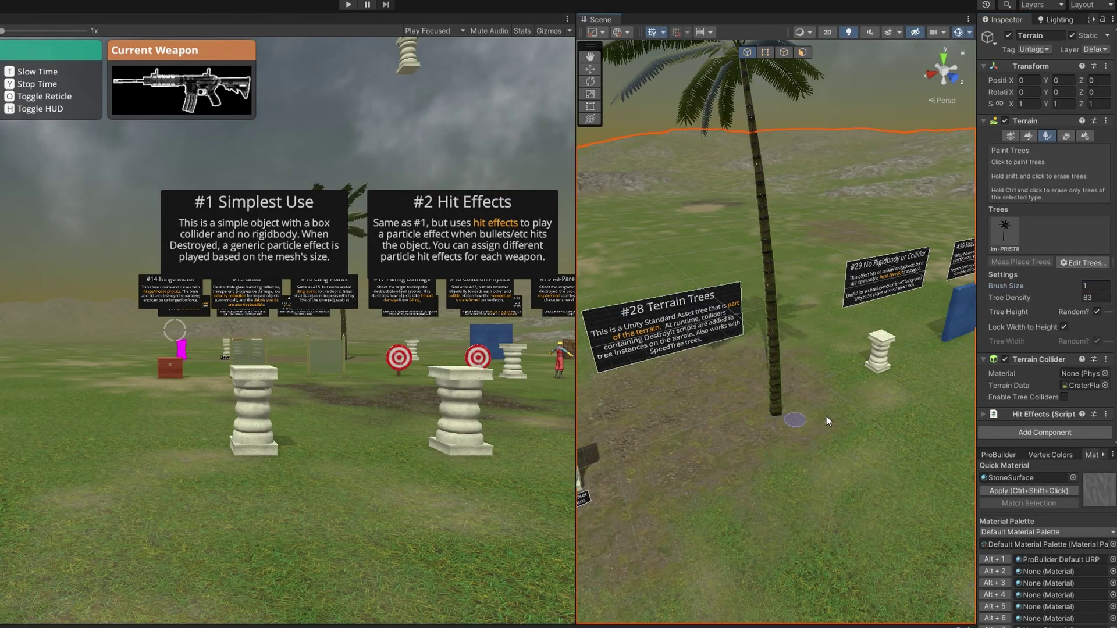
click(1012, 232)
shift+click(774, 413)
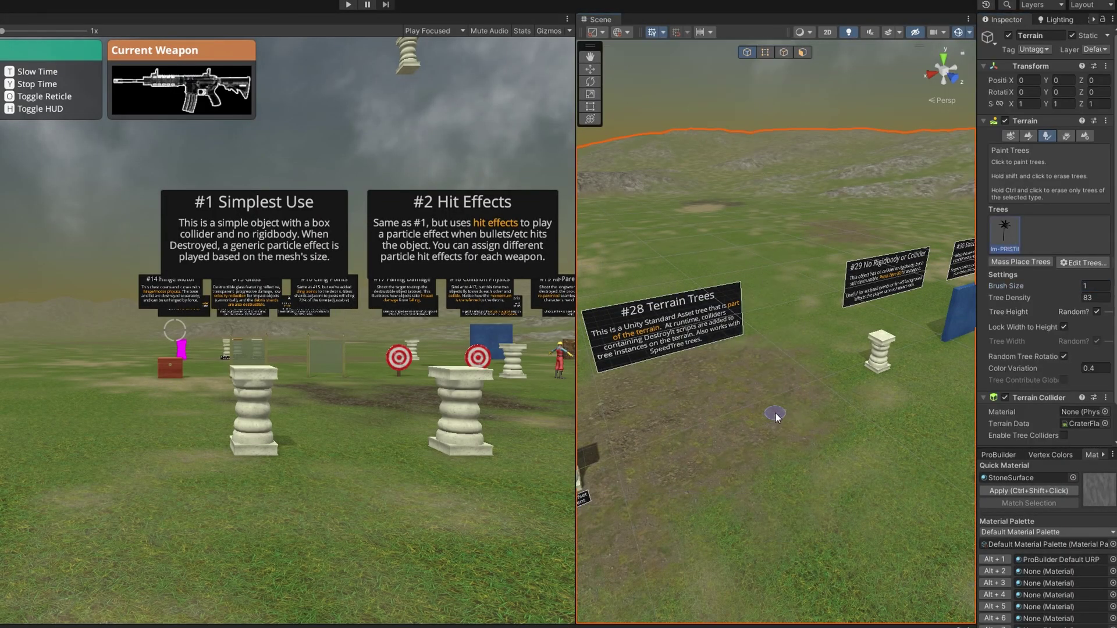
click(775, 412)
Play the demo, chop the palm down with the axe, then shoot the gear box
key(ctrl+p)
click(175, 329)
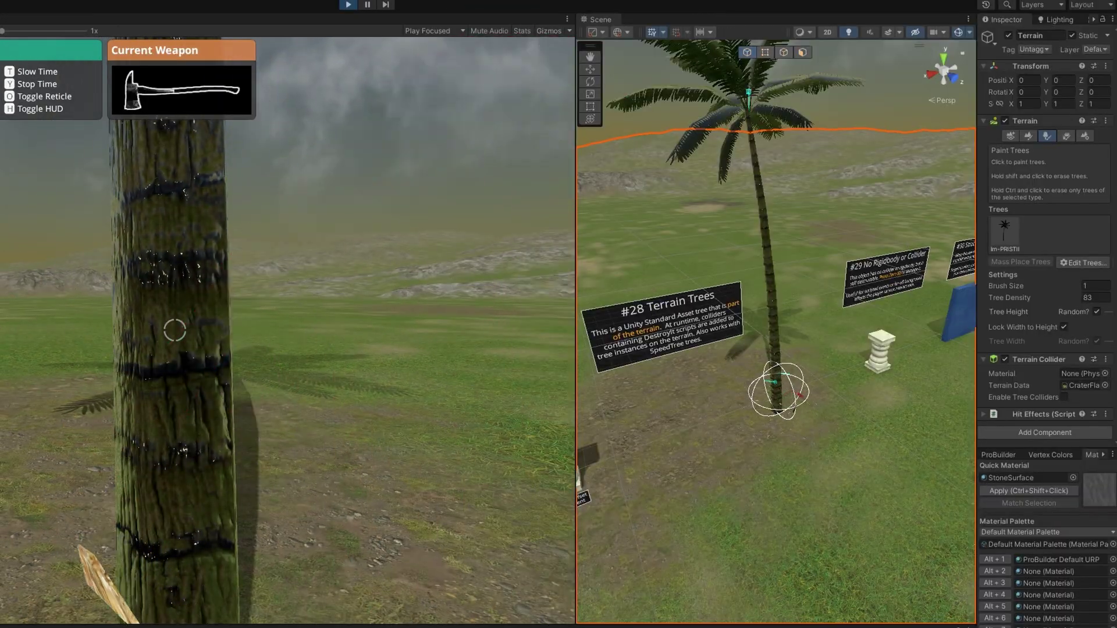
click(175, 330)
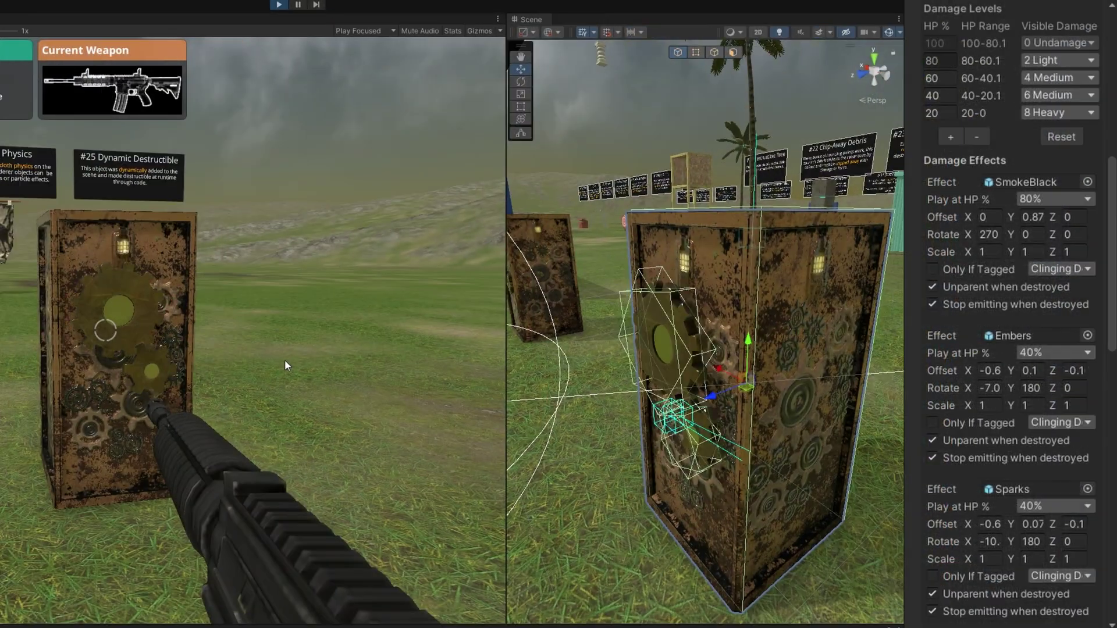
click(105, 329)
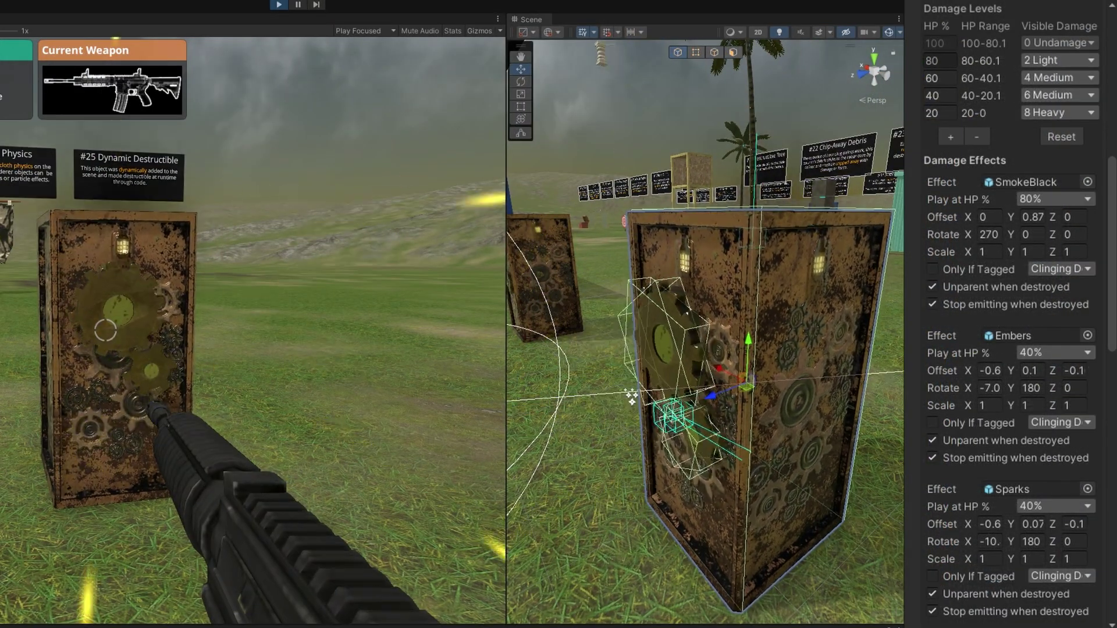
Fire the rifle at the gear box until it breaks into flat panels and a gear
click(105, 329)
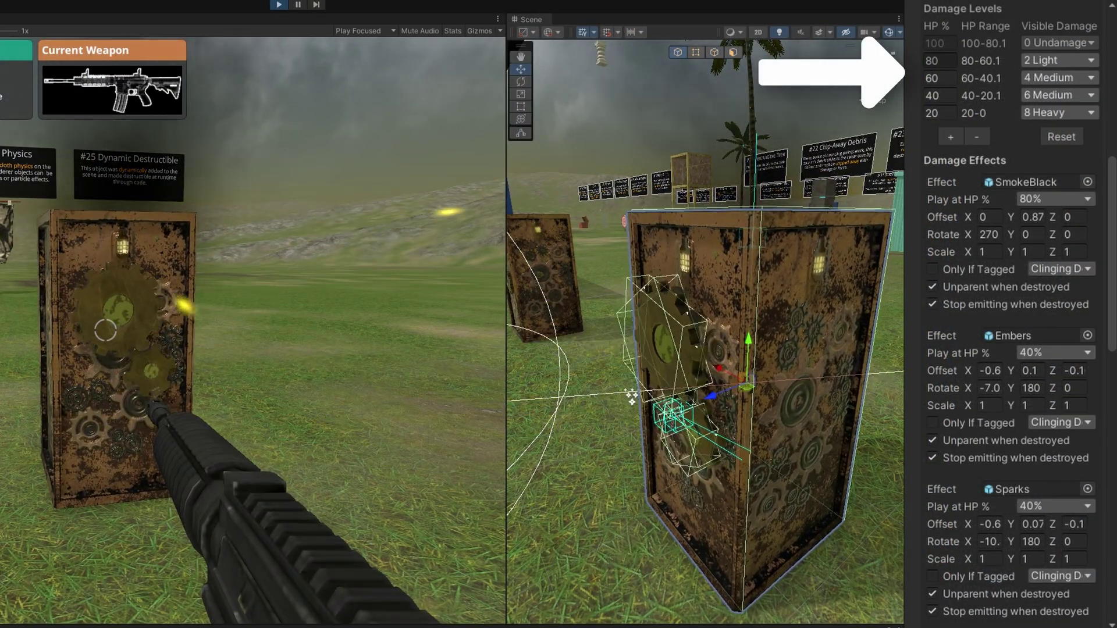
click(106, 330)
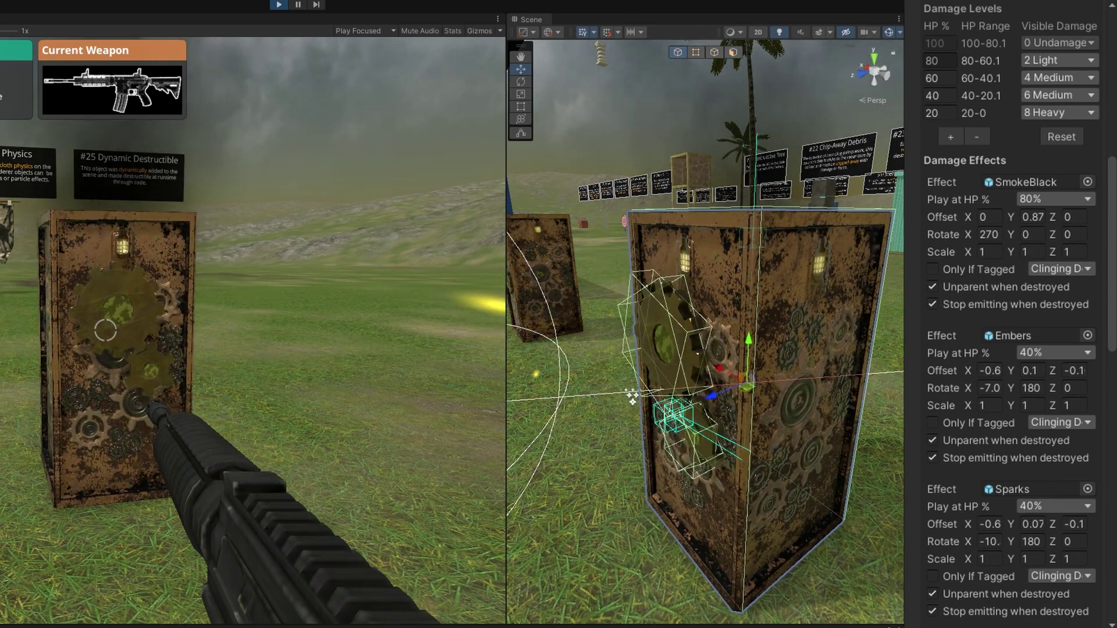
click(105, 330)
click(106, 330)
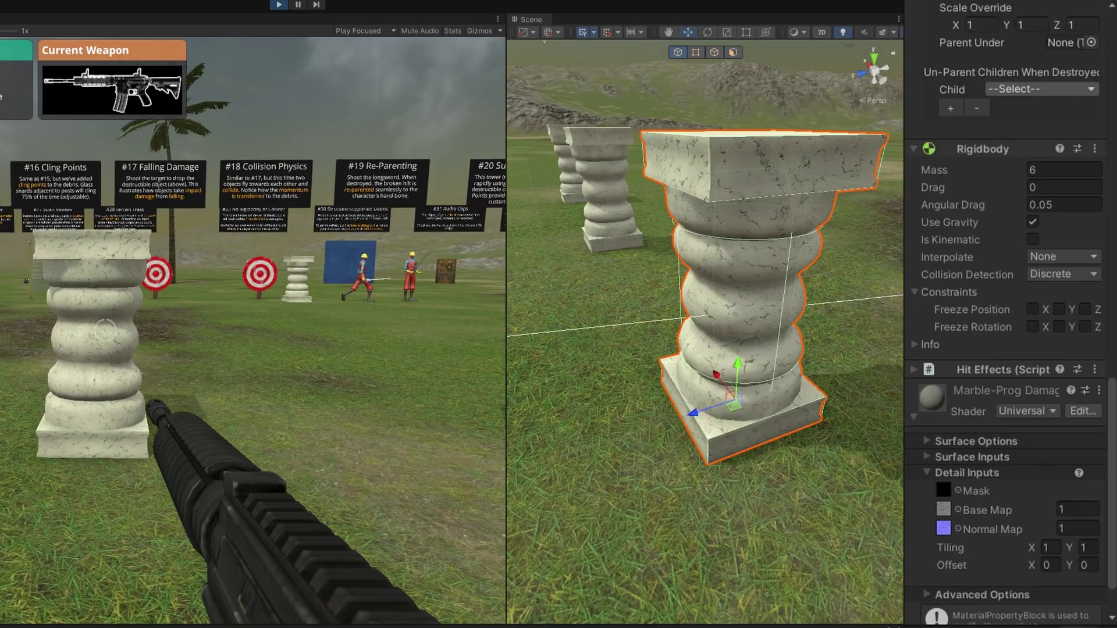
Shatter one marble pillar with rifle fire, then chip another with progressive damage patches
click(106, 330)
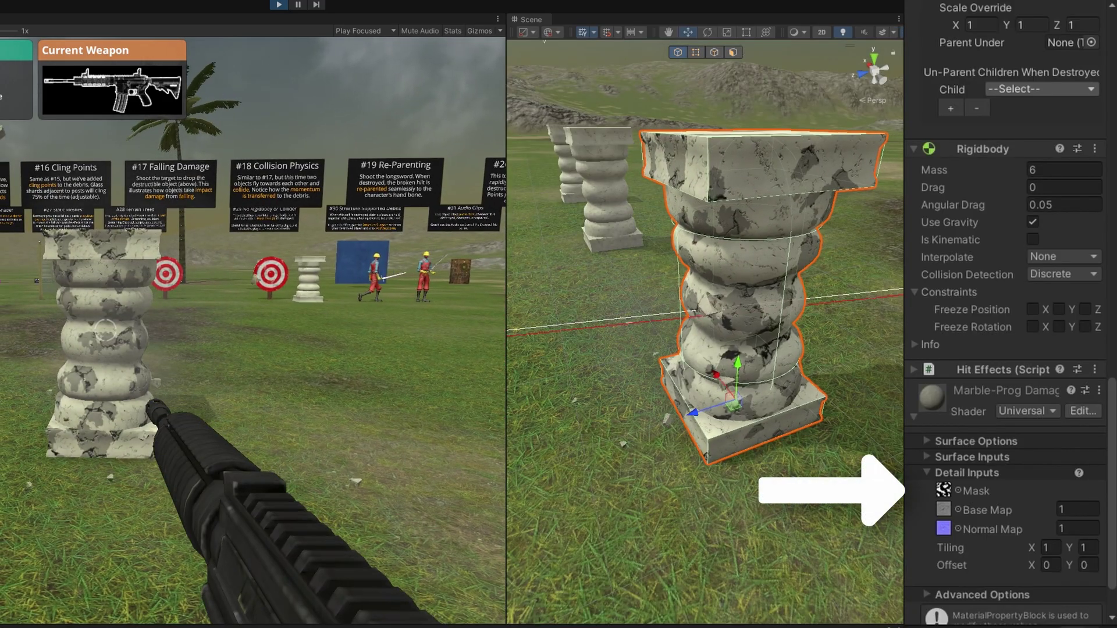
click(106, 330)
click(106, 329)
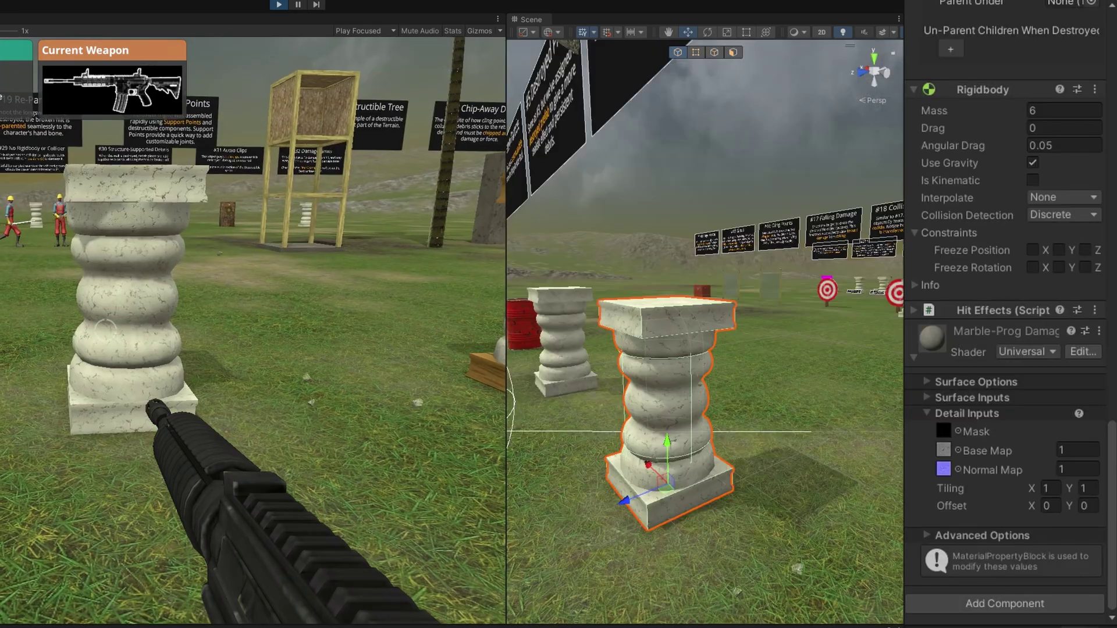
click(105, 330)
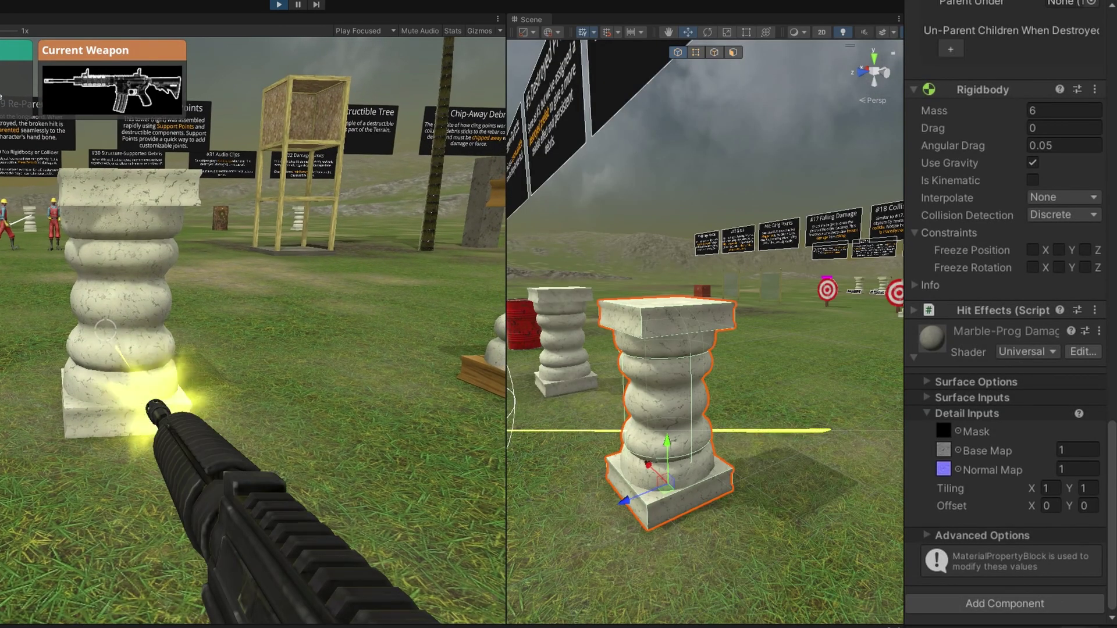
click(106, 330)
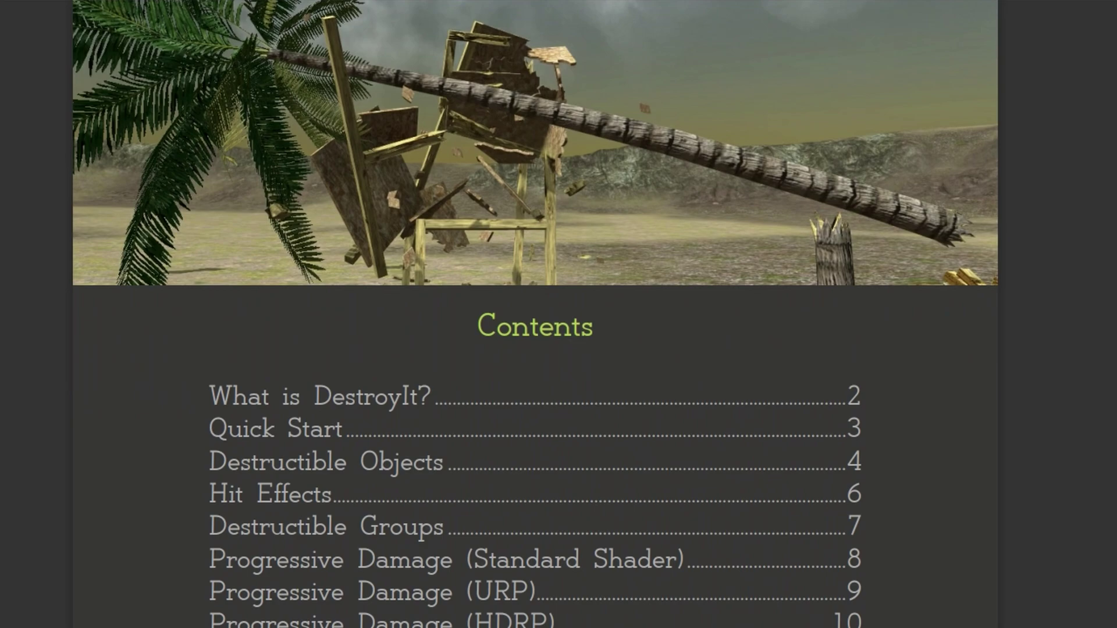
Scroll the User Guide from Contents past Quick Start to page 5, Destructible Objects (continued)
scroll(536, 314, down, 20)
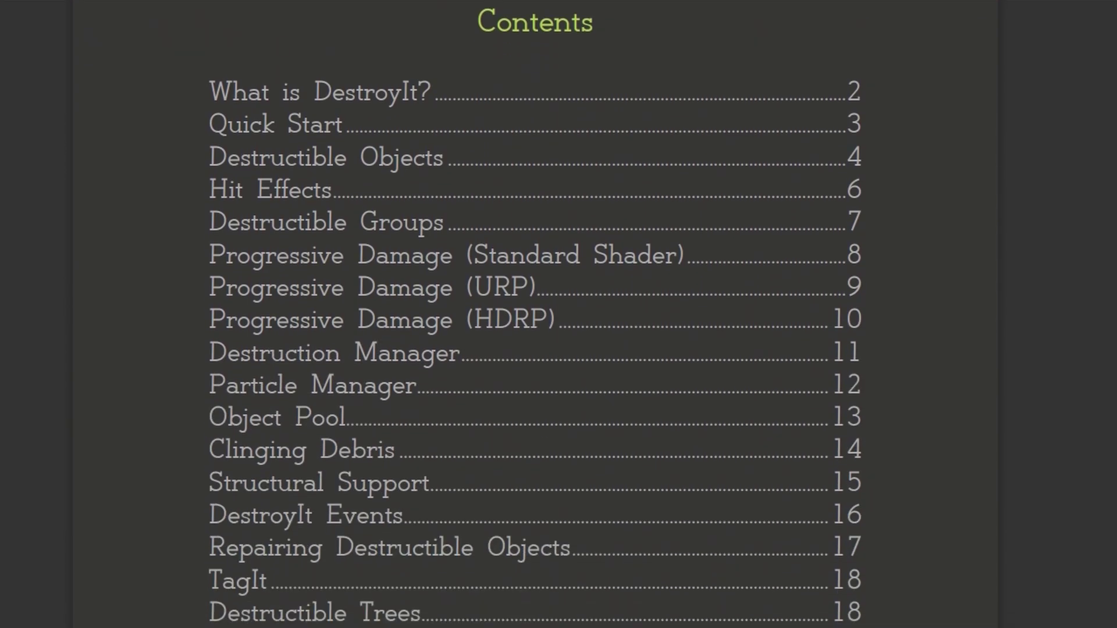
scroll(535, 314, down, 20)
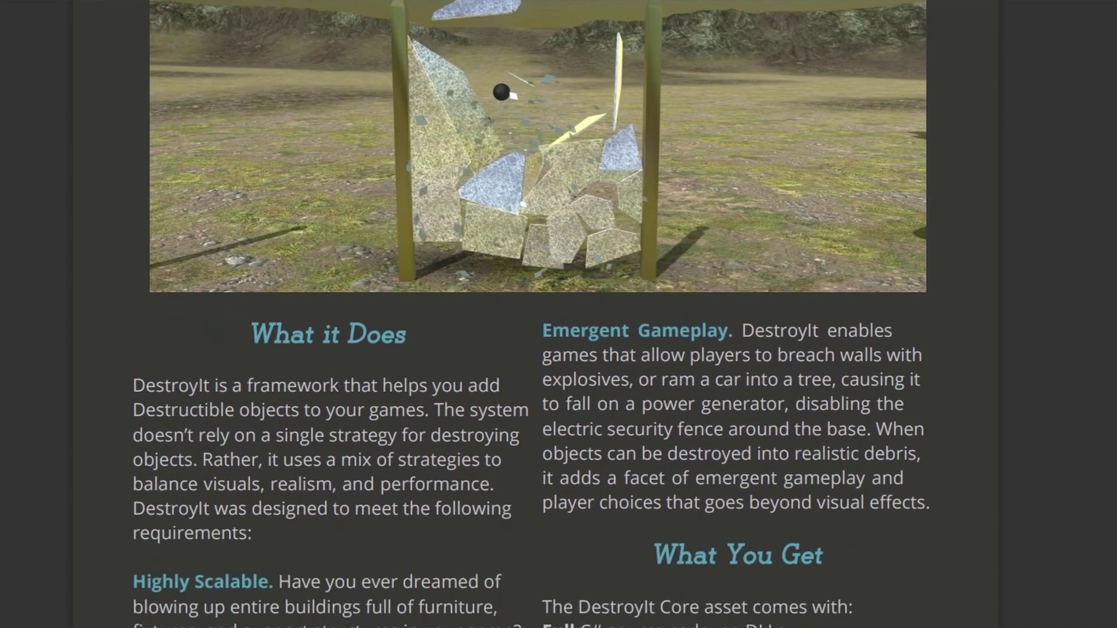
scroll(536, 315, down, 20)
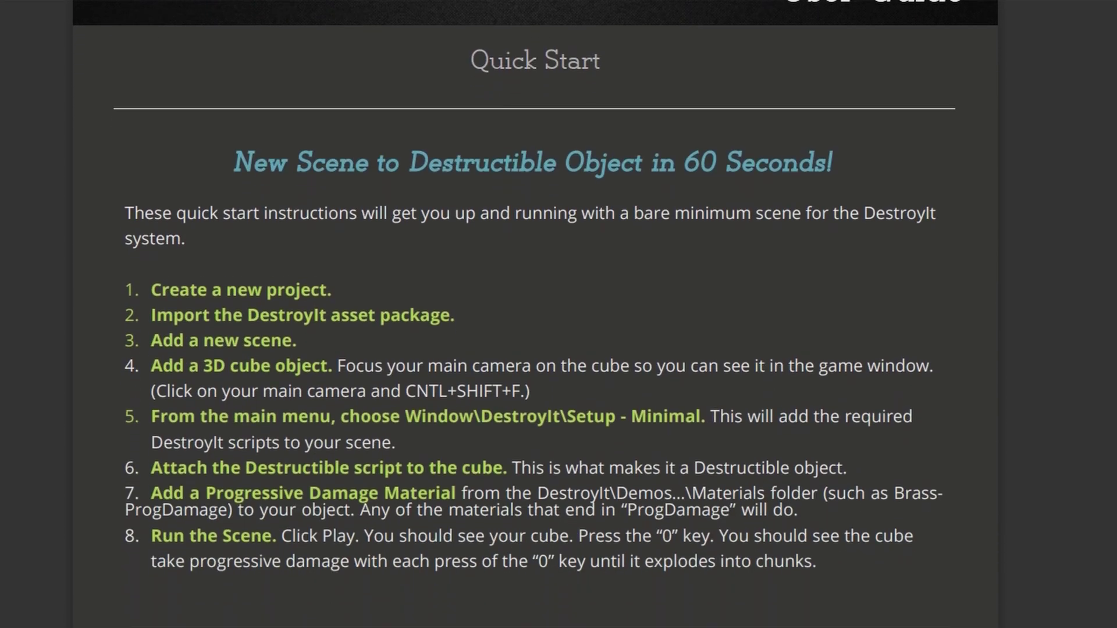
scroll(535, 315, down, 20)
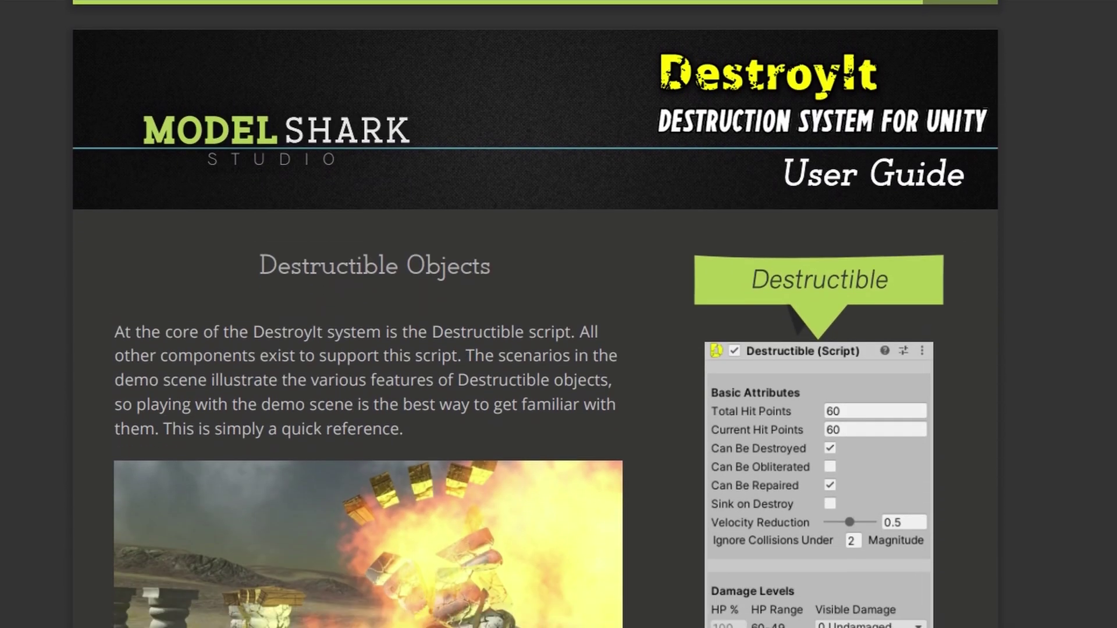
scroll(536, 314, down, 10)
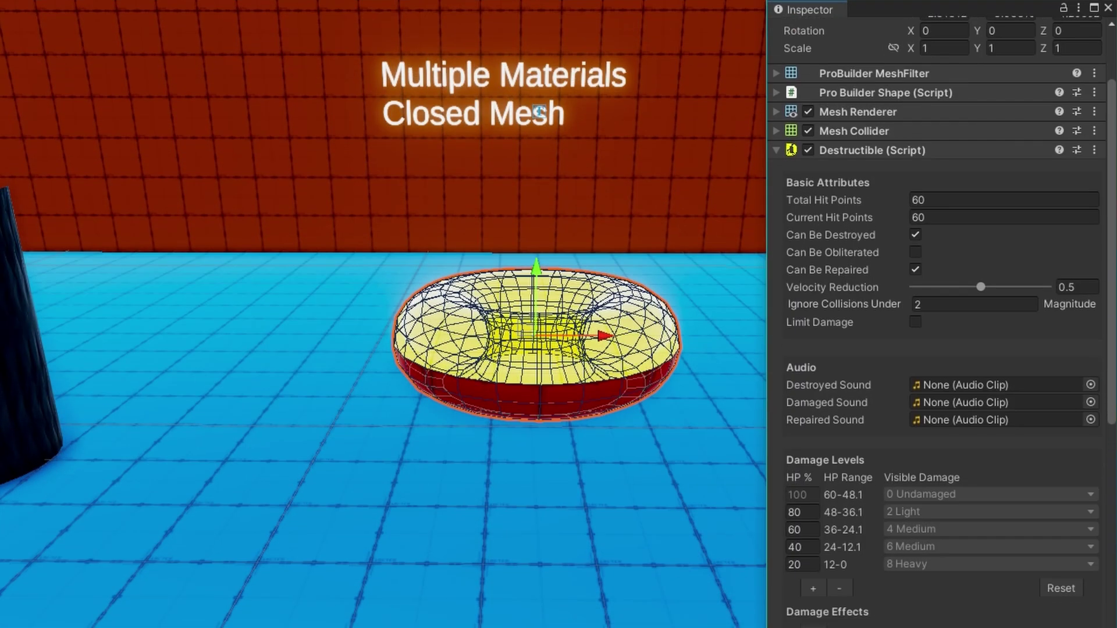
scroll(937, 314, down, 3)
scroll(936, 315, down, 10)
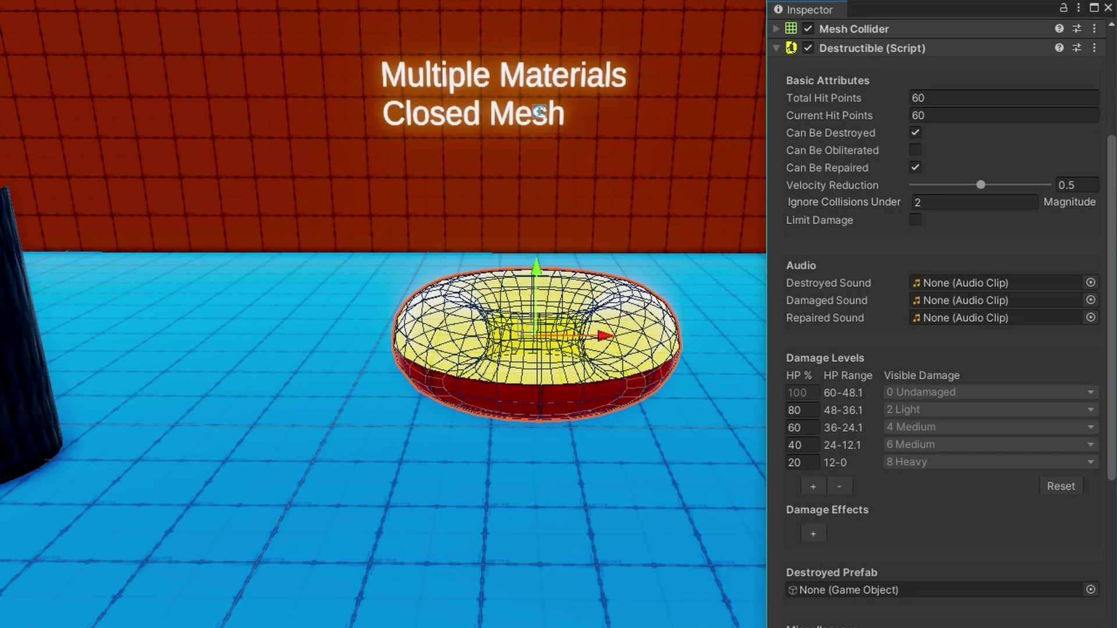
scroll(937, 315, down, 1)
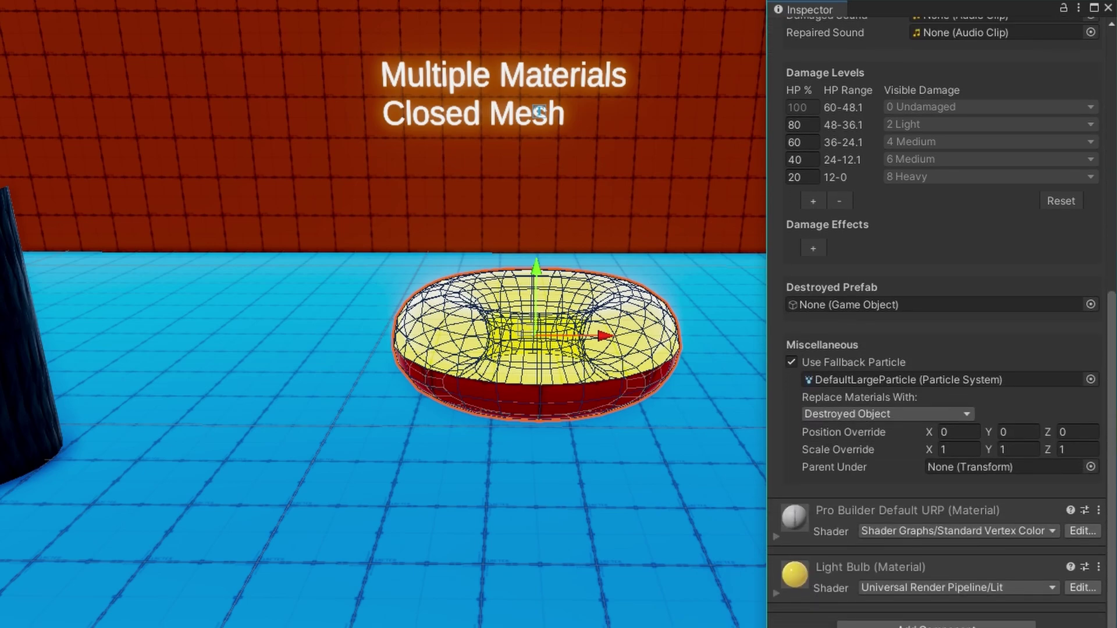
scroll(936, 314, up, 12)
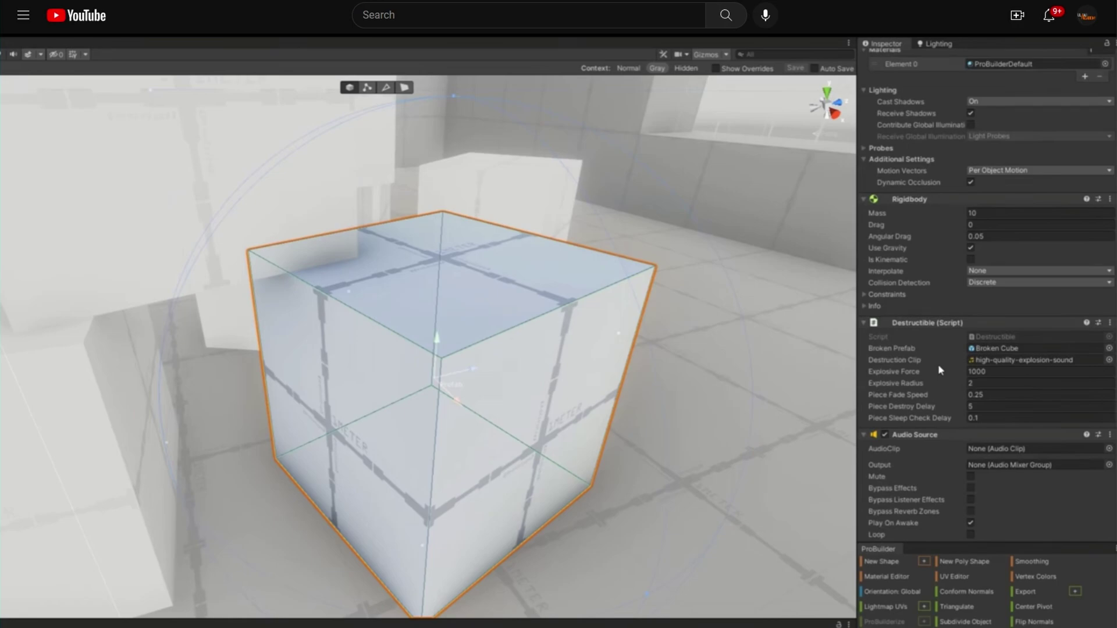
Scroll down the YouTube comparison video page
scroll(989, 314, down, 3)
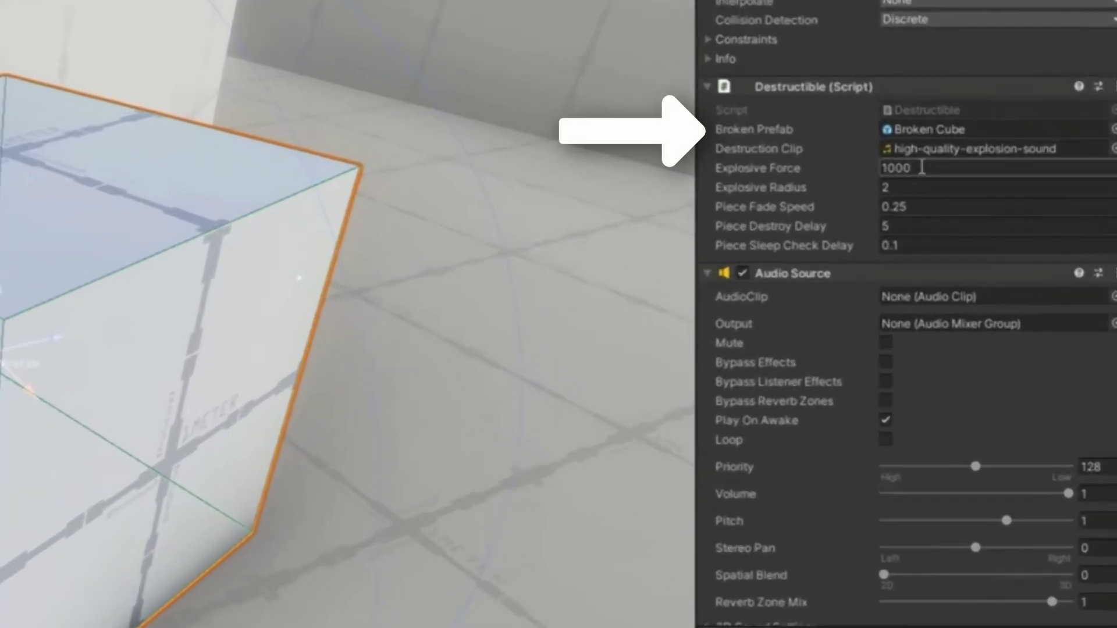